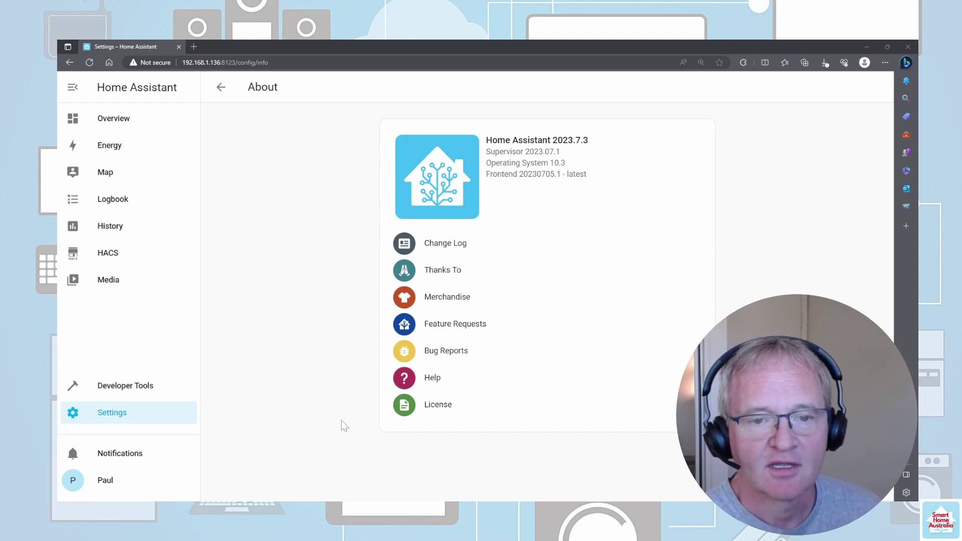
- Go to Settings > Add-ons > Add-on Store and search 'vis' to list Studio Code Server
left_click(125, 422)
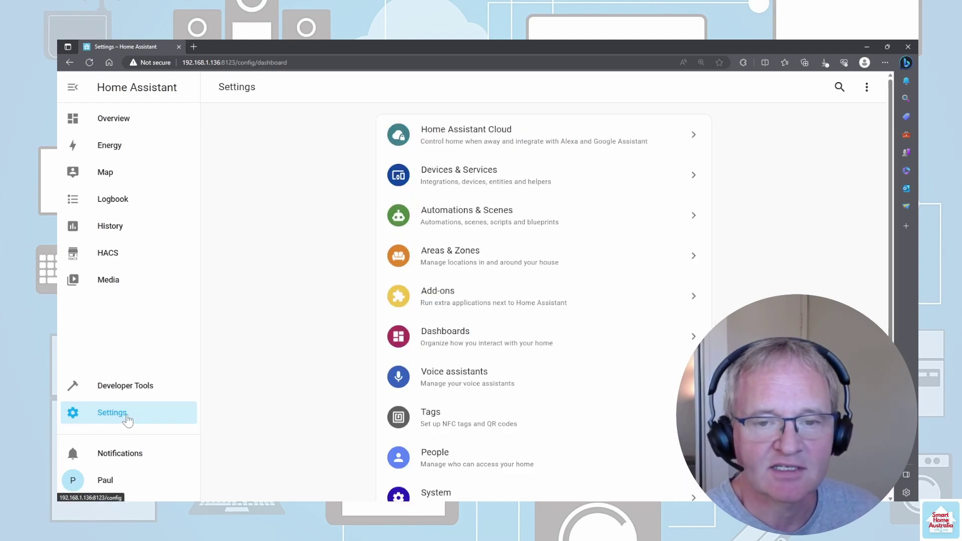
left_click(448, 309)
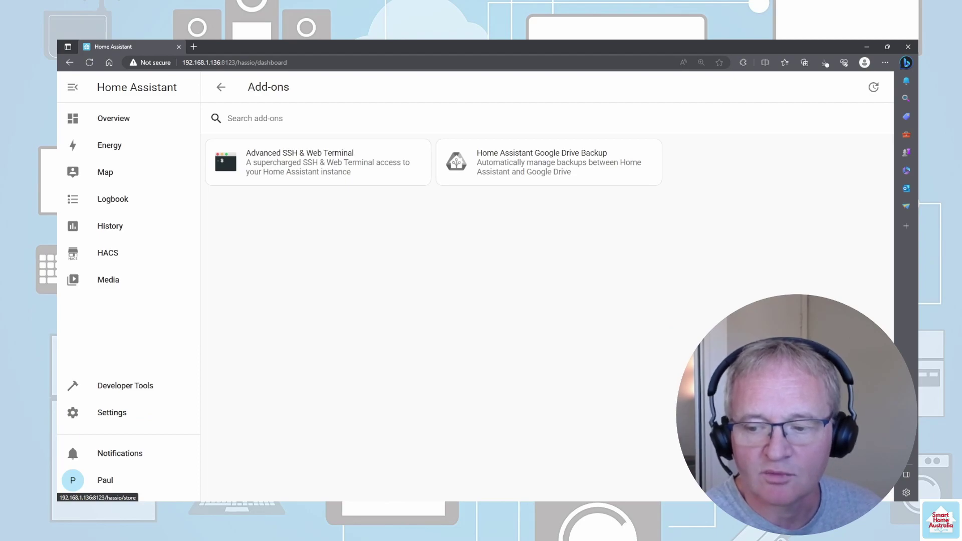
left_click(847, 479)
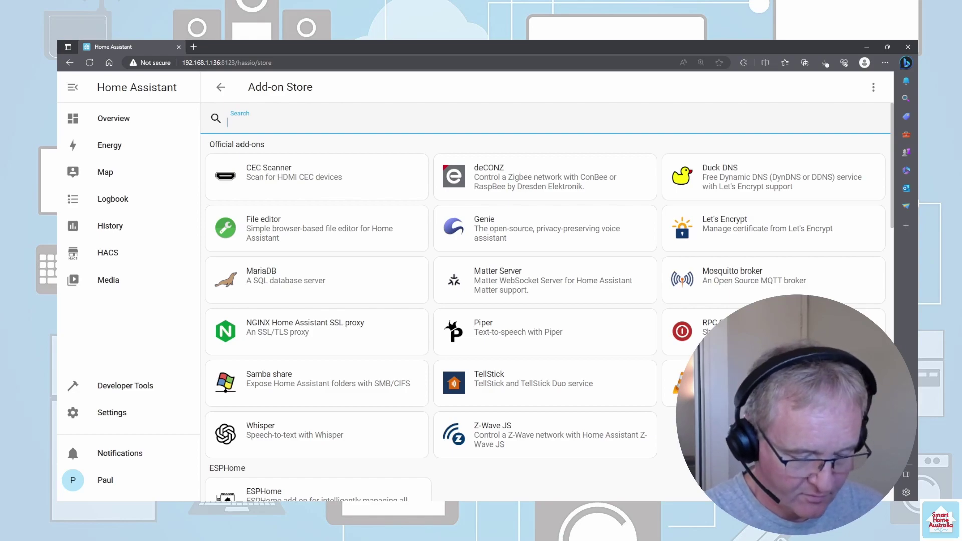
type("vis")
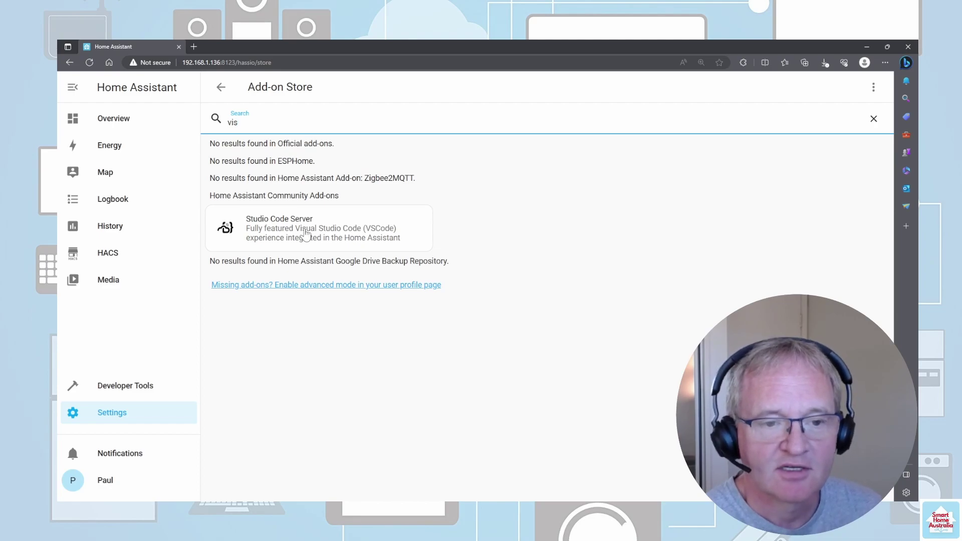
- Install Studio Code Server, turn on Watchdog and Show in sidebar, then start it
left_click(306, 233)
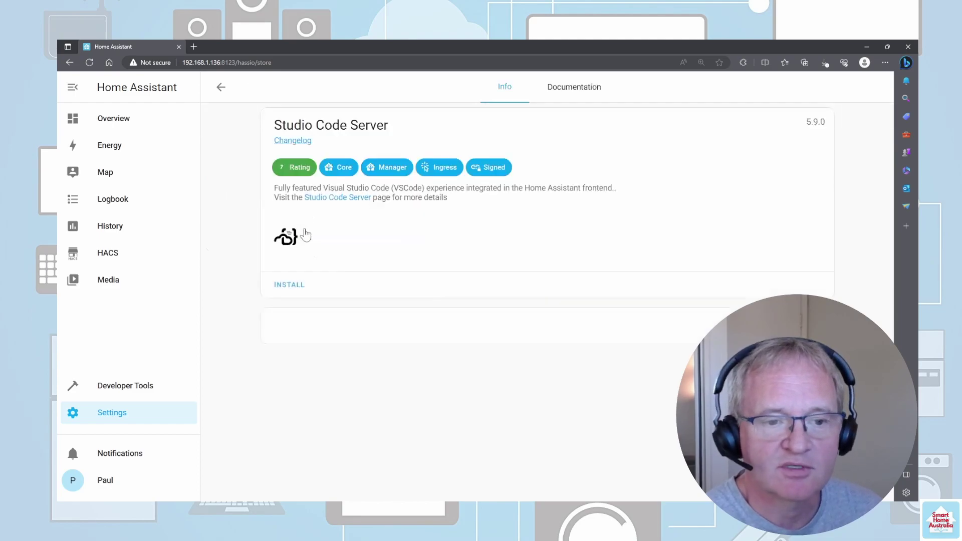
left_click(285, 290)
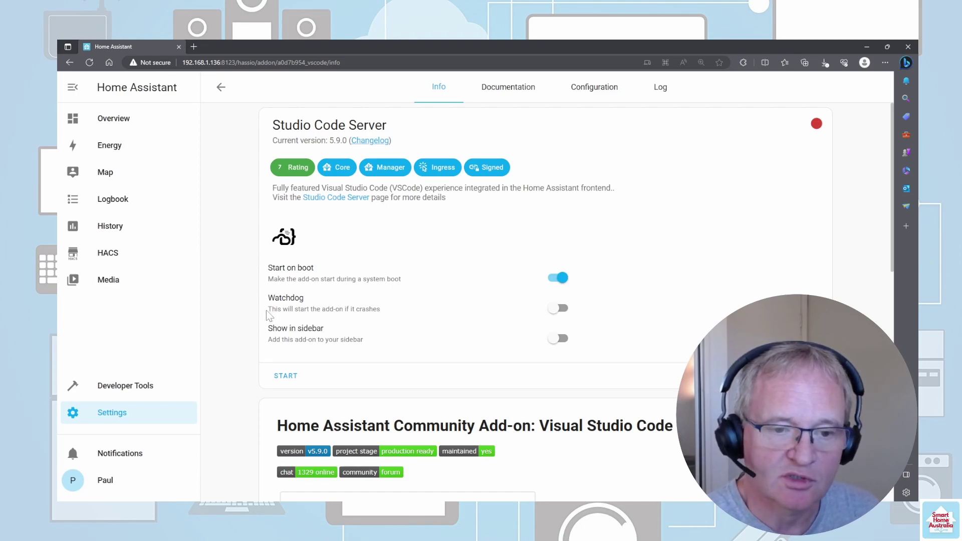
left_click(554, 309)
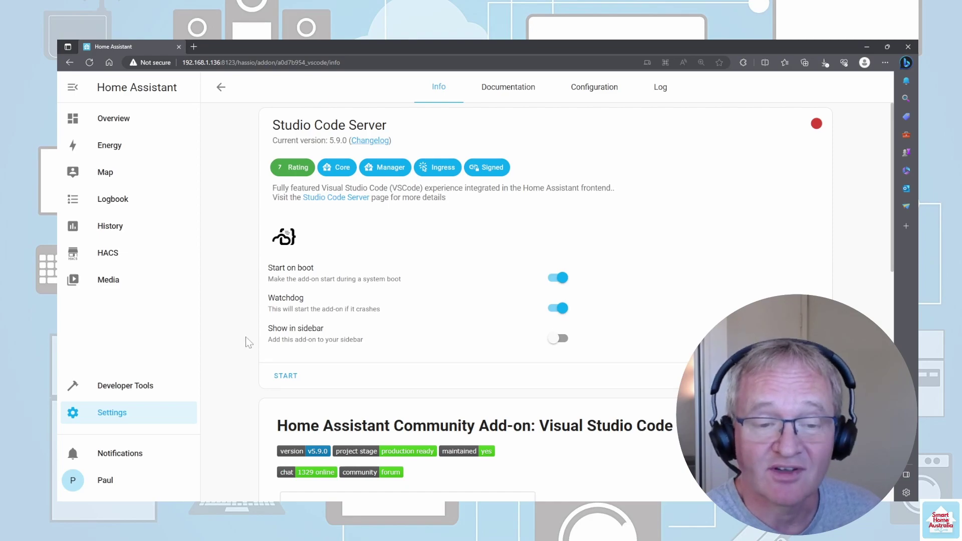
left_click(559, 342)
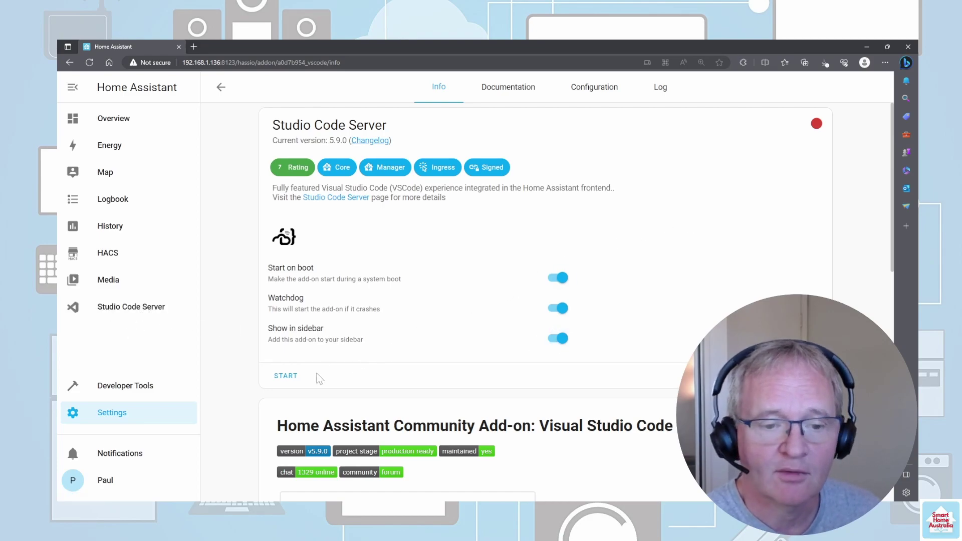
left_click(290, 380)
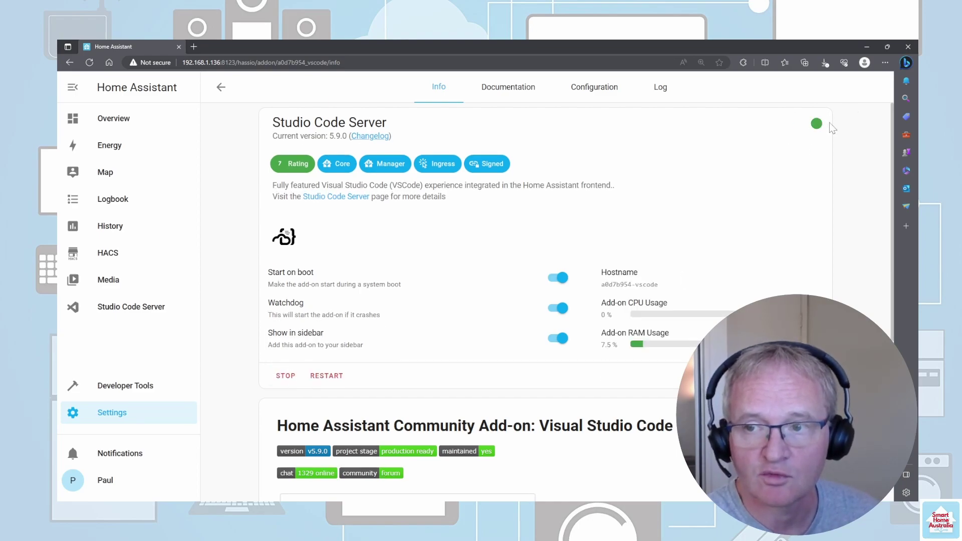
- Launch Studio Code Server from the sidebar to show the config folder's file list
mouse_move(819, 131)
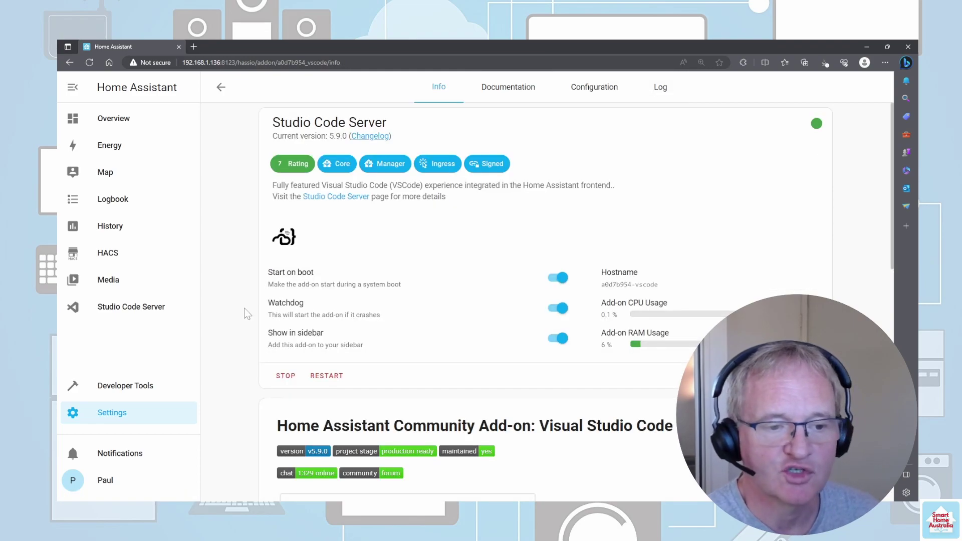
left_click(153, 312)
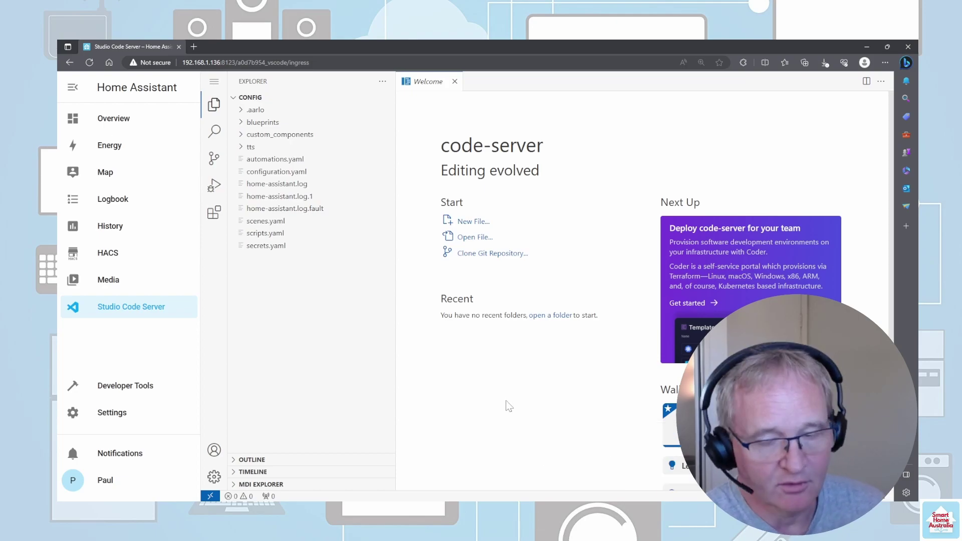
- Drag TEST.txt and the TEST folder from the desktop into the Explorer under CONFIG
left_click(333, 380)
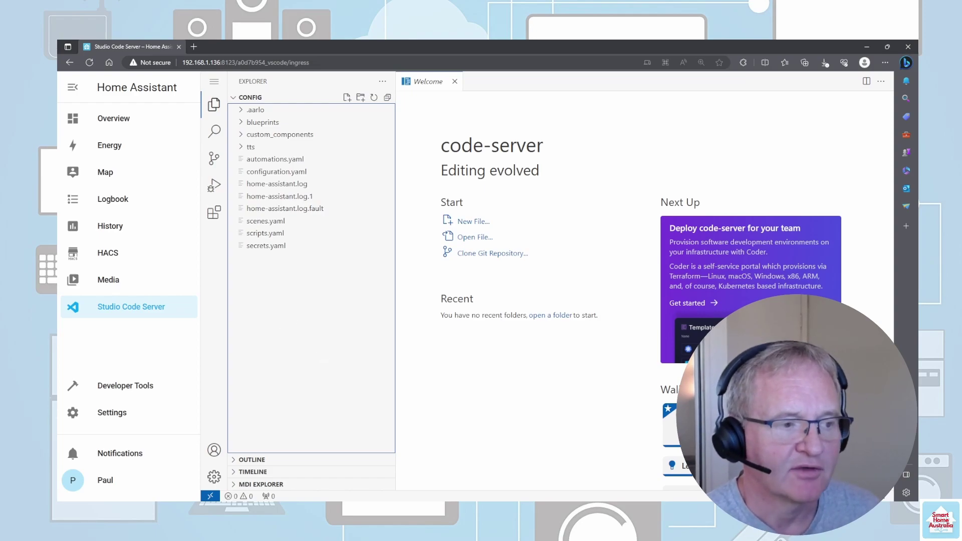
left_click_drag(85, 501, 296, 328)
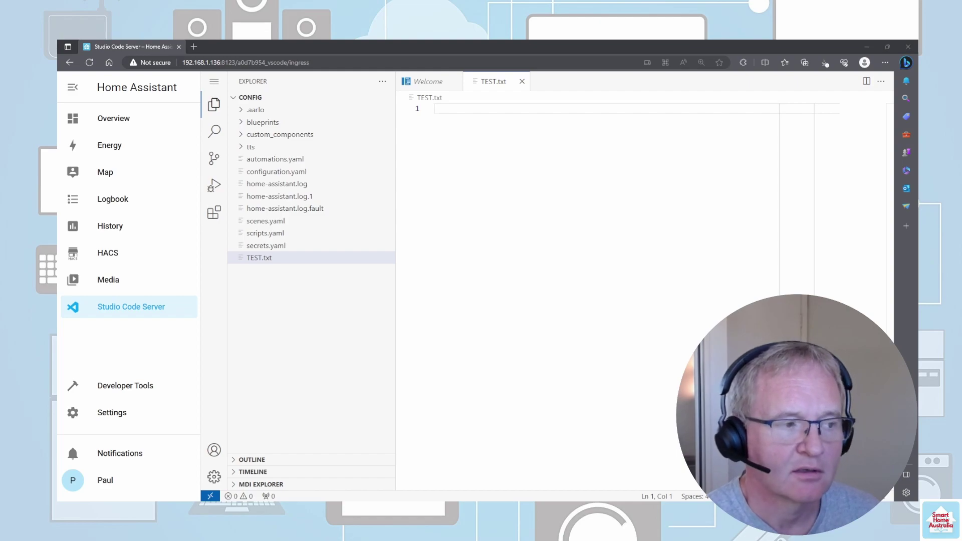
left_click_drag(150, 500, 294, 343)
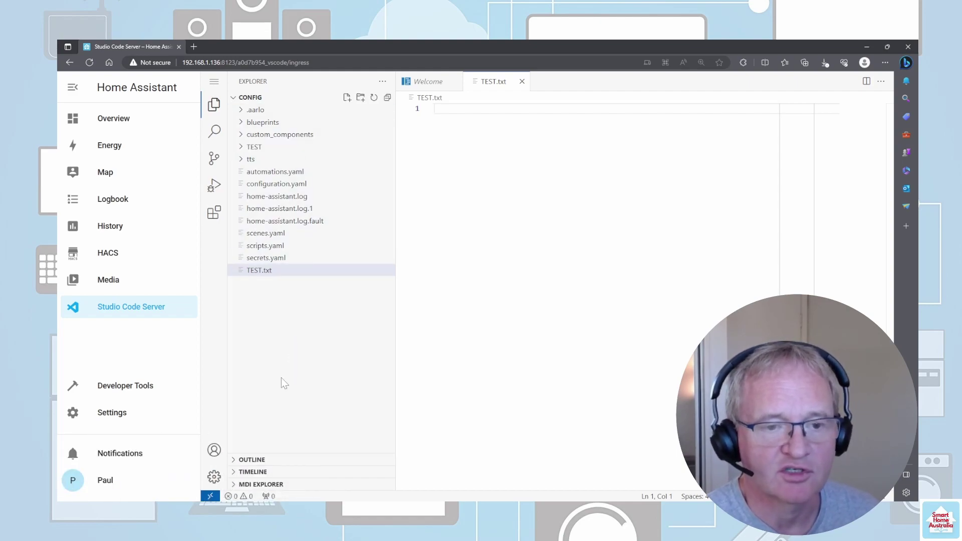
- Use Delete Permanently on TEST.txt and the TEST folder, confirming each deletion
right_click(264, 272)
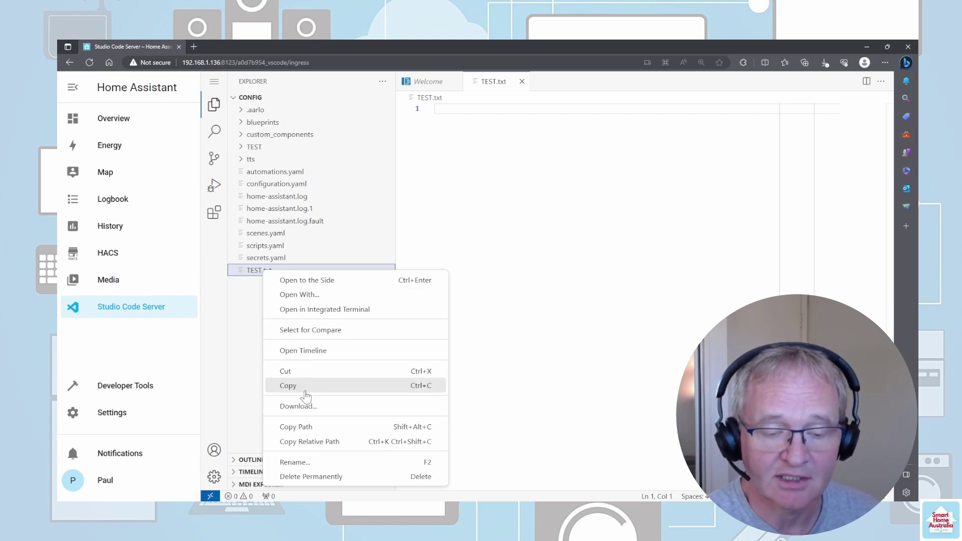
left_click(331, 477)
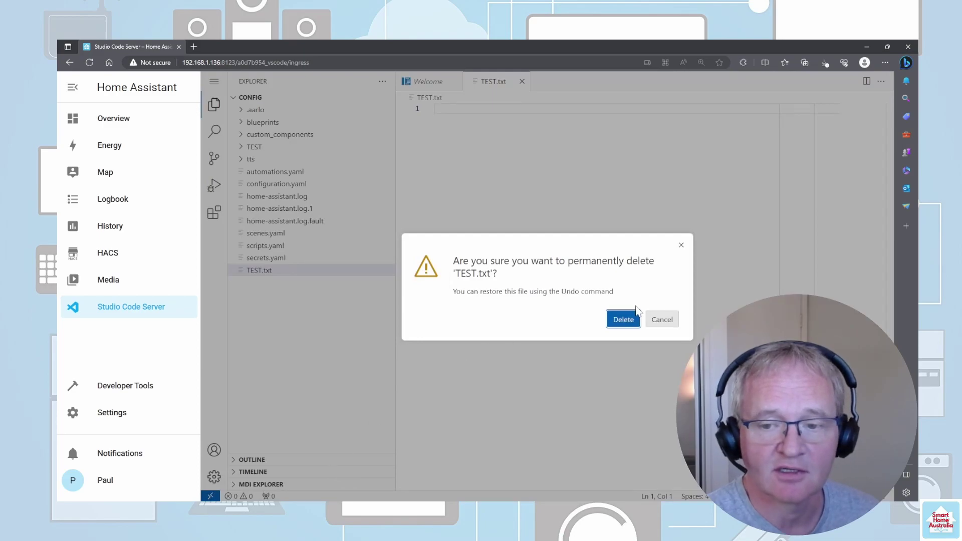
left_click(626, 321)
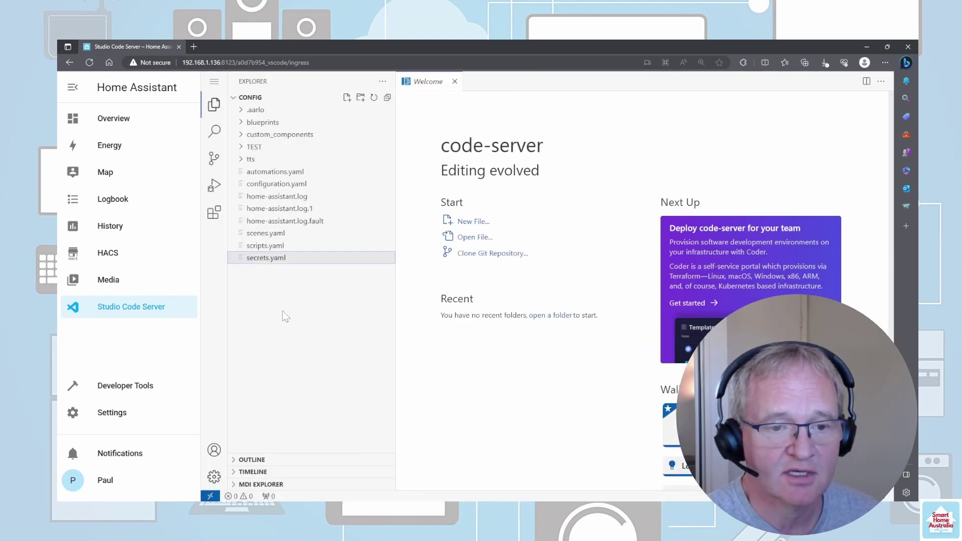
right_click(255, 150)
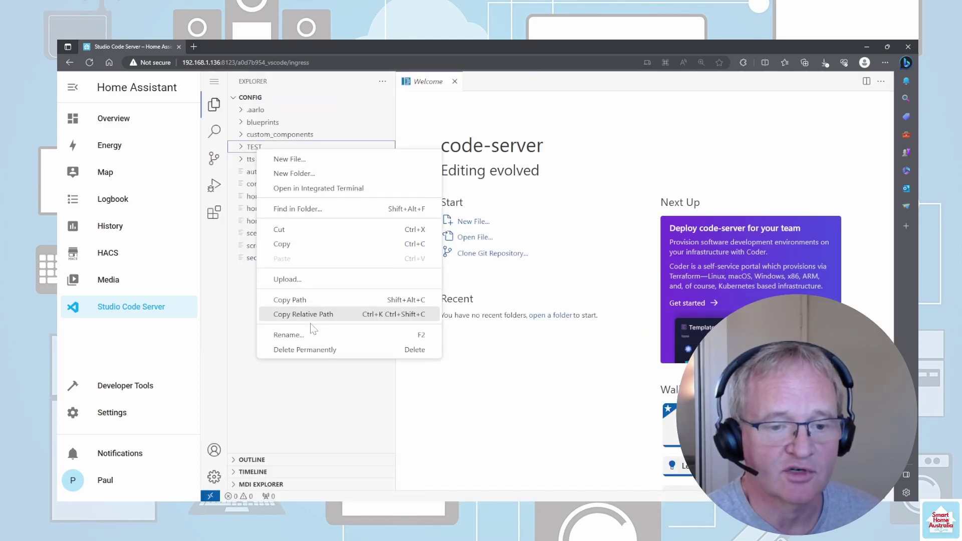
left_click(317, 349)
left_click(623, 320)
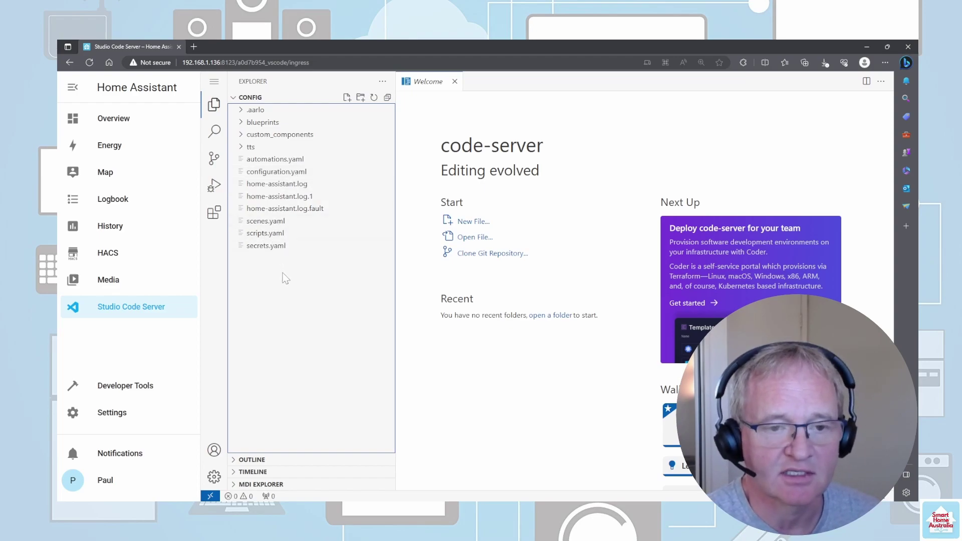
- Close the Welcome tab, open configuration.yaml, and place the cursor on the scripts.yaml line 10
key("ctrl+w")
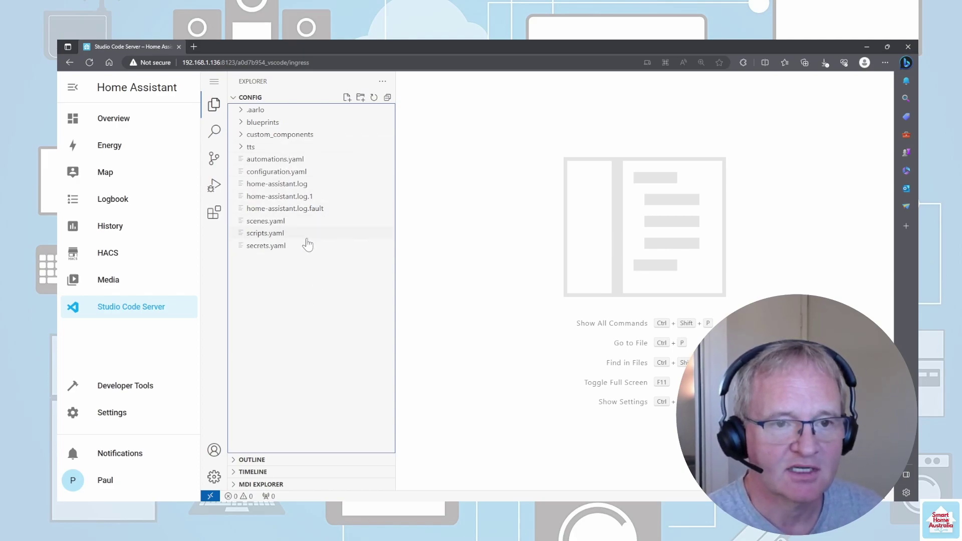
key("ctrl+f")
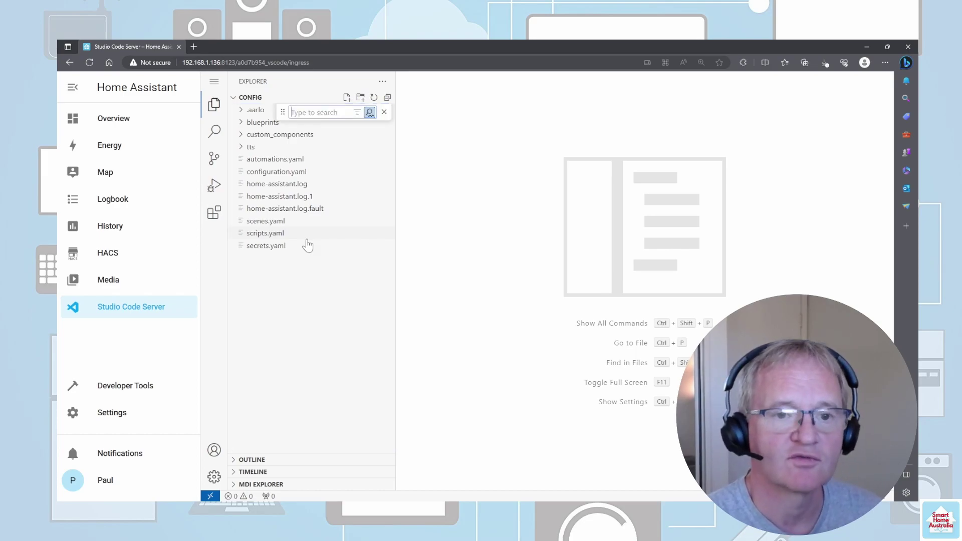
left_click(308, 261)
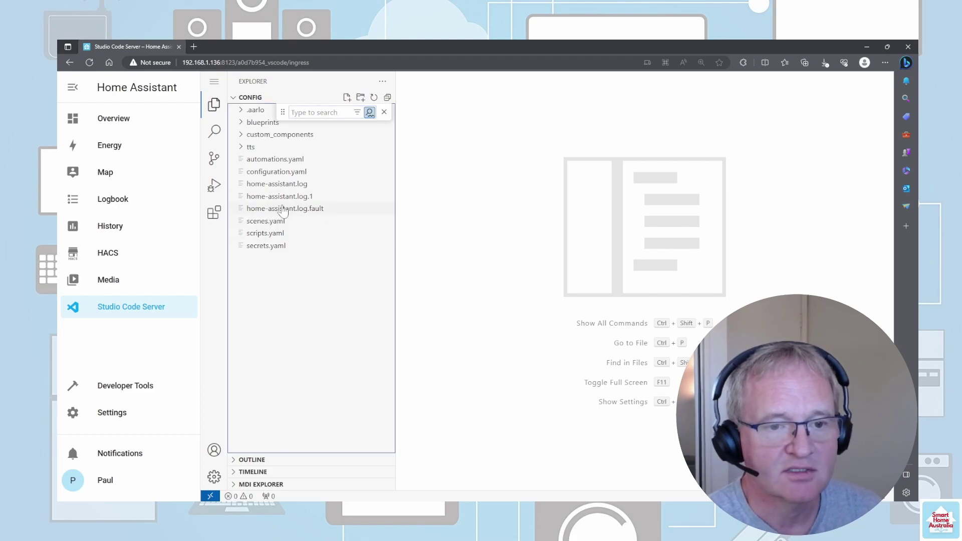
left_click(275, 175)
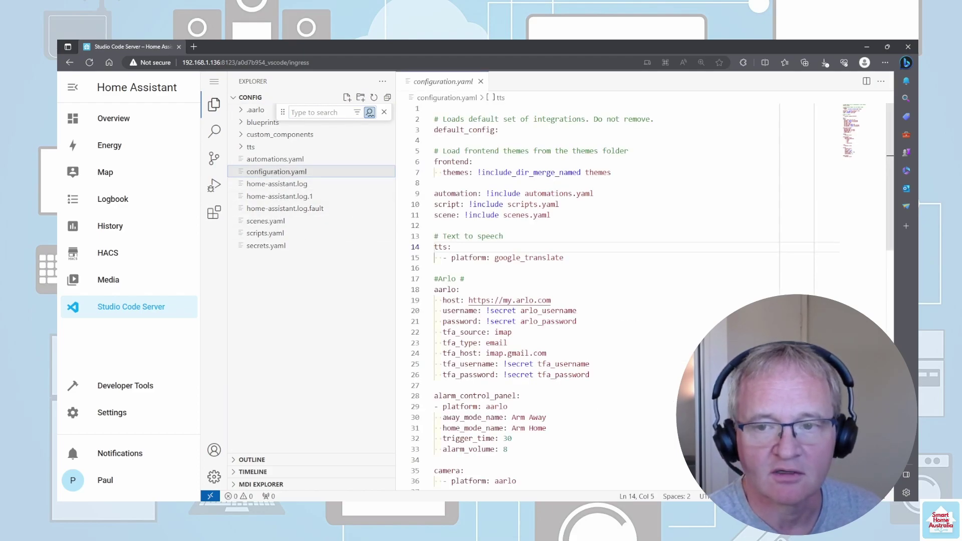
left_click(559, 204)
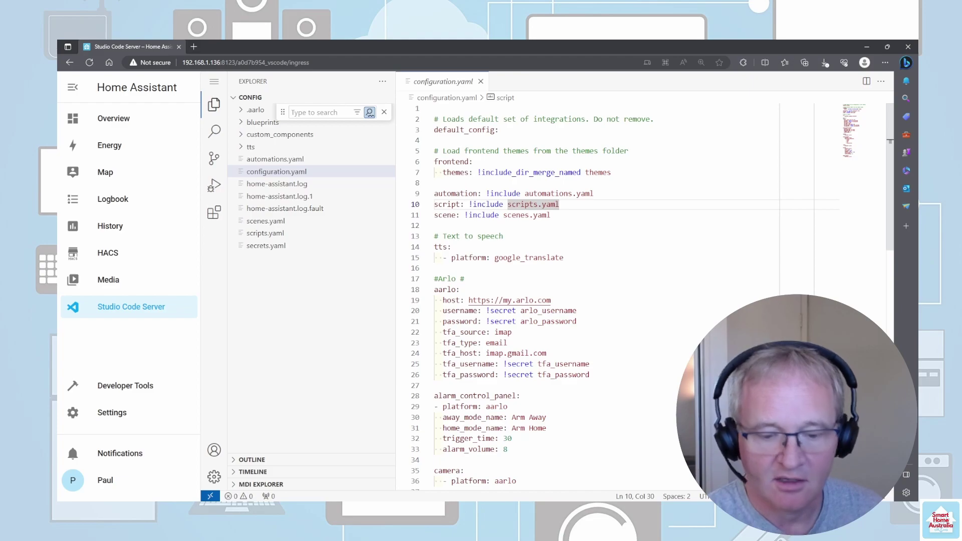
key("ctrl+f")
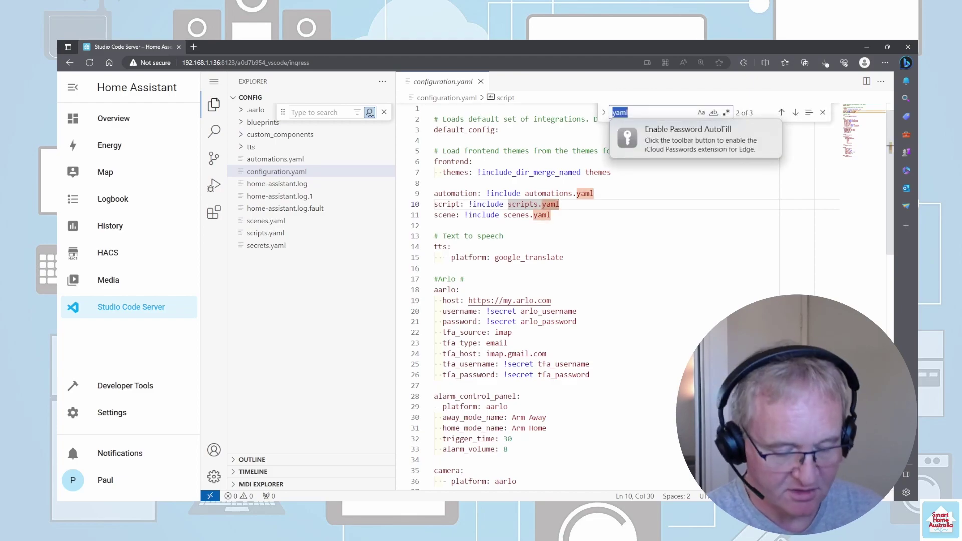
key("Escape")
left_click(434, 225)
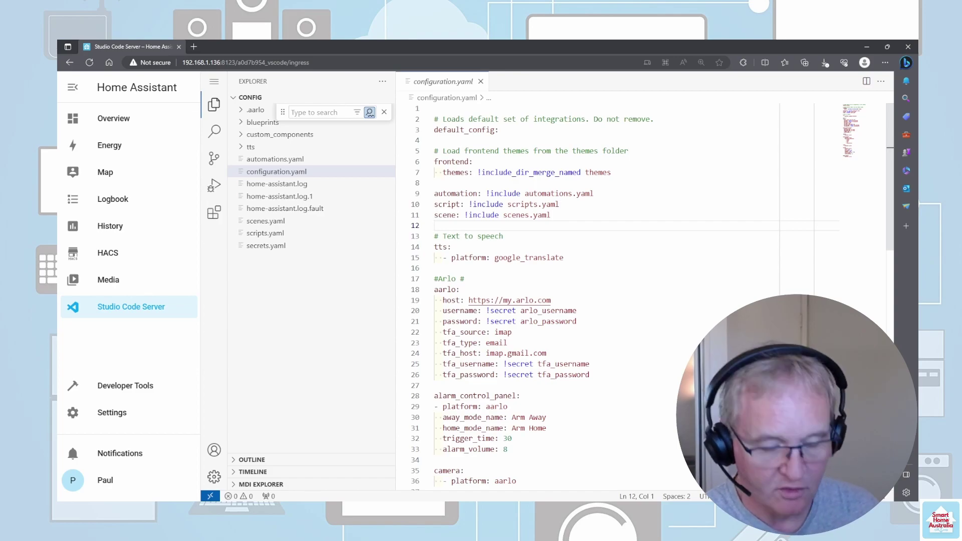
key("ctrl+f")
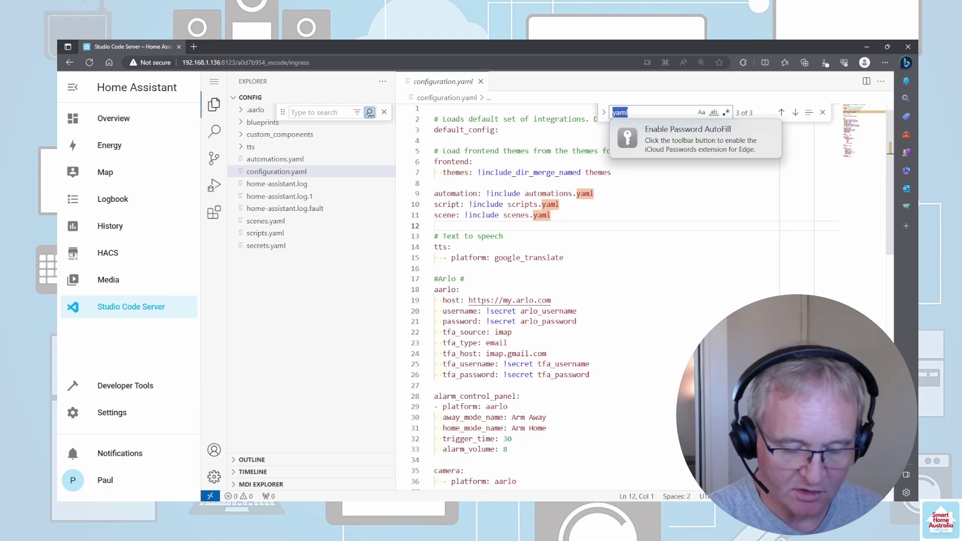
left_click(564, 258)
key("Escape")
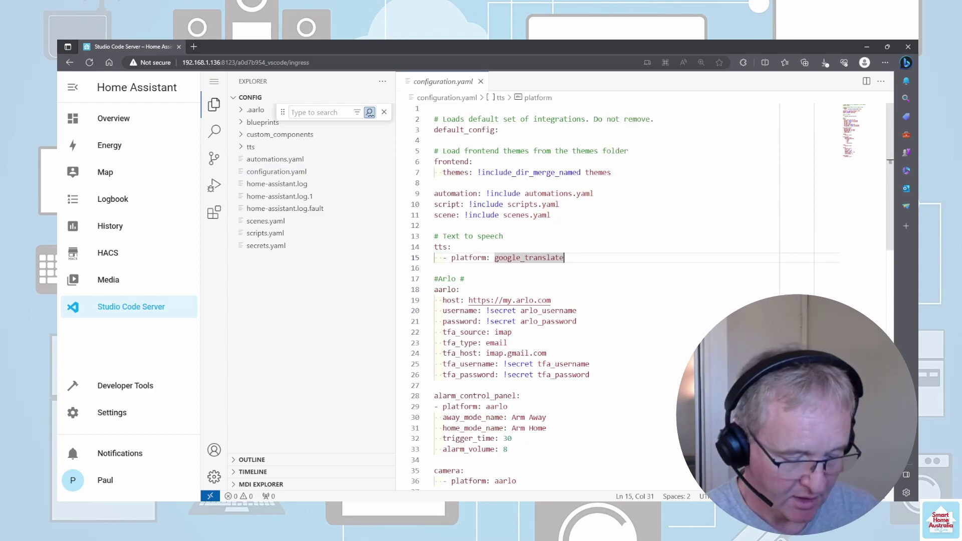
key("ctrl+h")
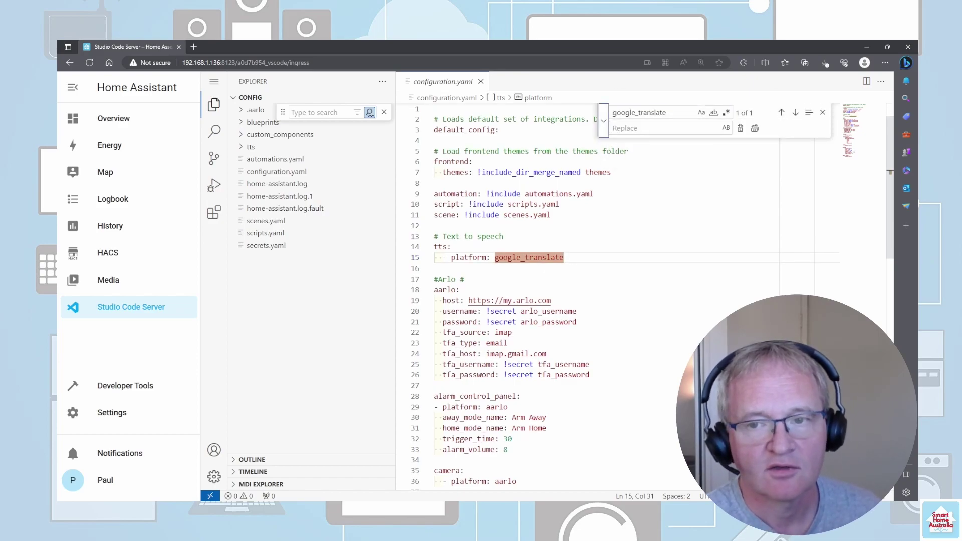
key("Tab")
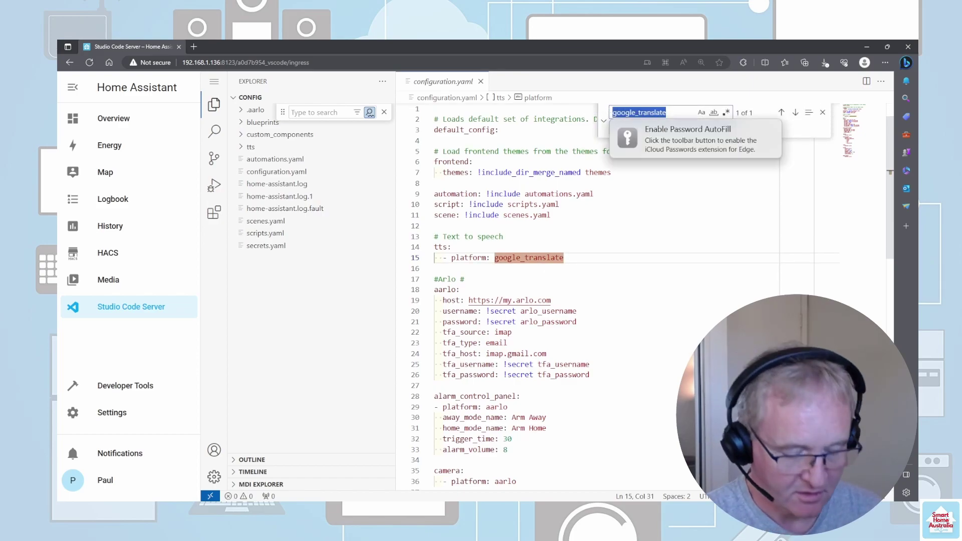
type("google")
key("Tab")
type("TEST")
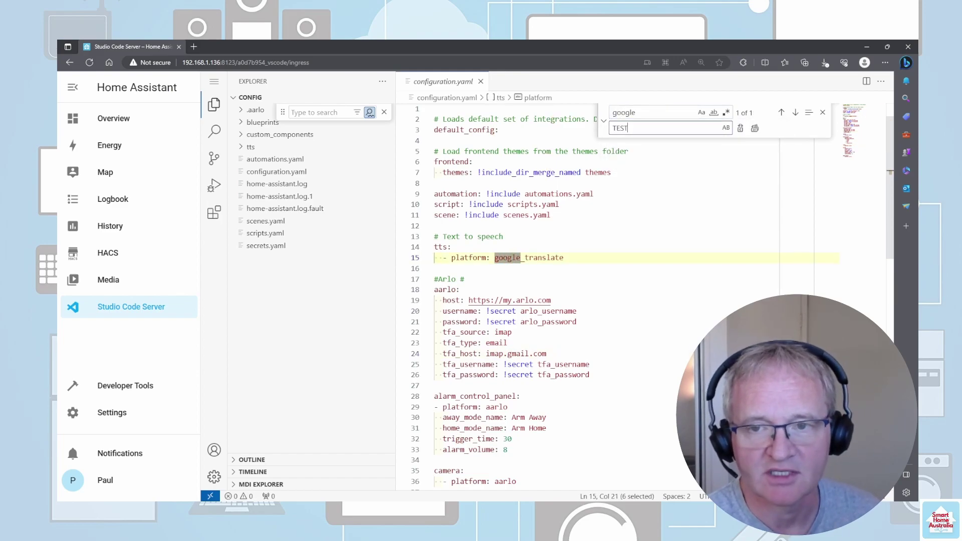
key("Escape")
key("Down")
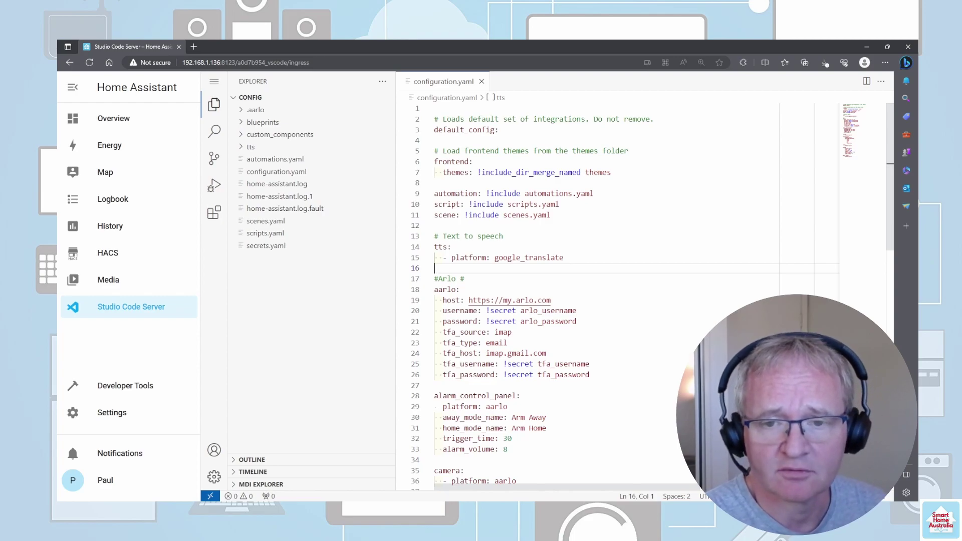
- Insert the line 'This is a test of the' after line 11 to trigger YAML errors
left_click(551, 215)
key("Return")
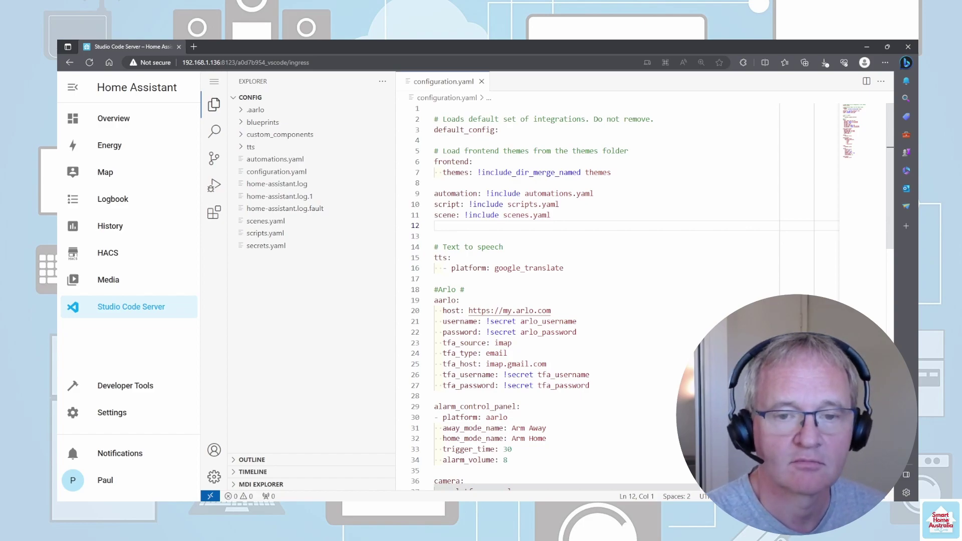
type("This is a ")
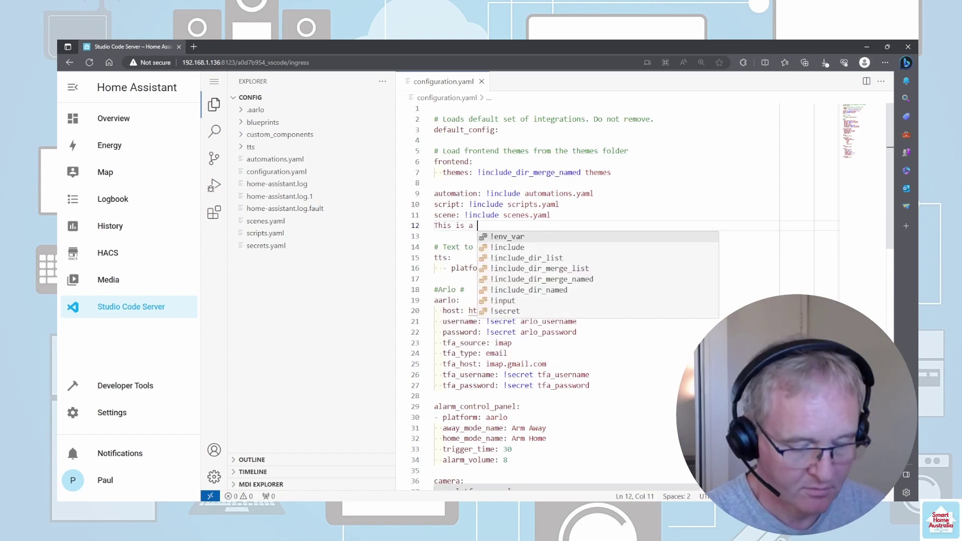
type("test of the")
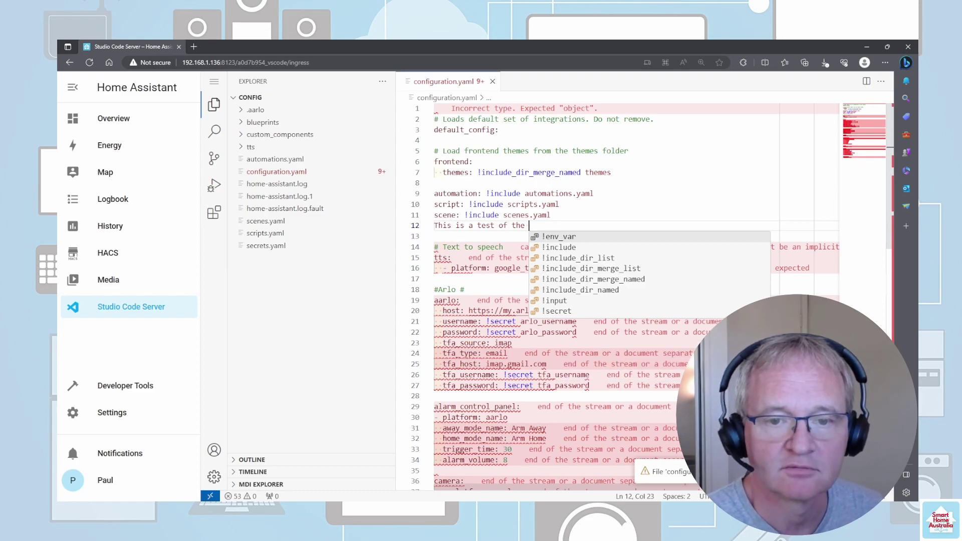
- Delete the test line to restore the original content and close configuration.yaml
key("shift+Home")
key("BackSpace")
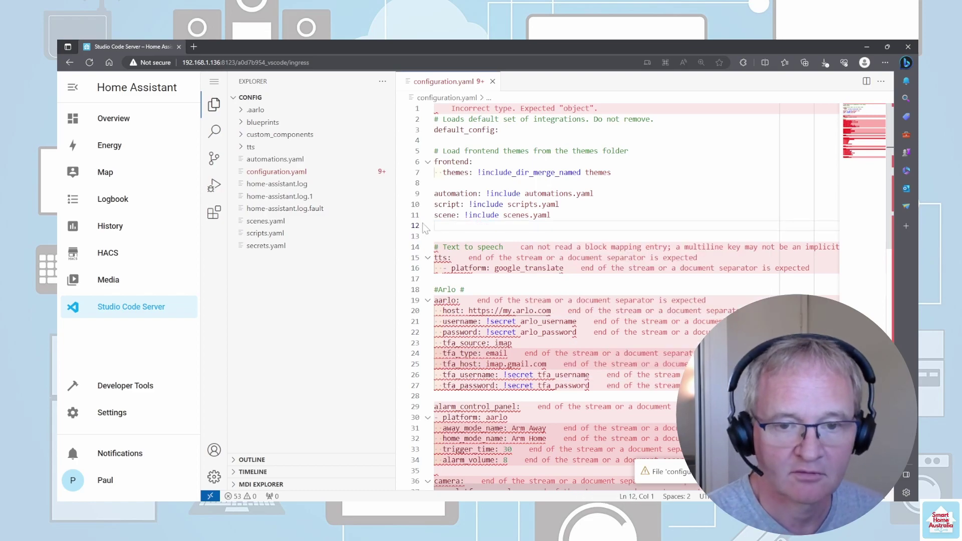
key("Delete")
key("Down")
key("Down")
key("End")
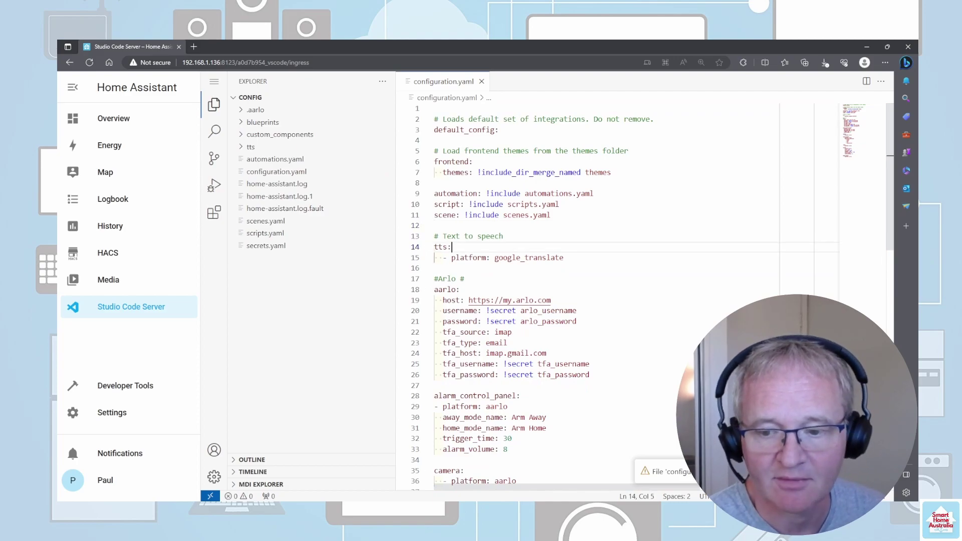
key("ctrl+w")
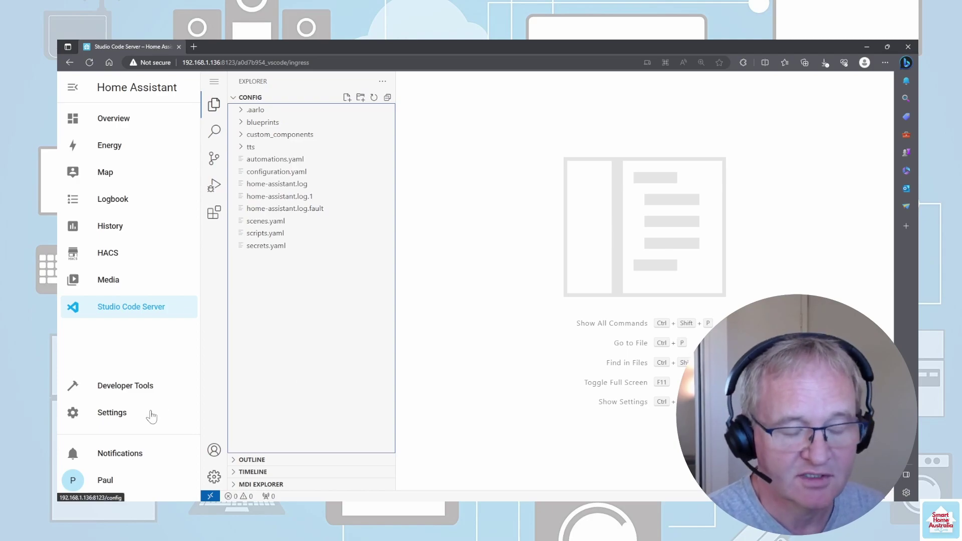
- Open File editor from Settings > Add-ons > Add-on Store and install version 5.6.0
left_click(151, 417)
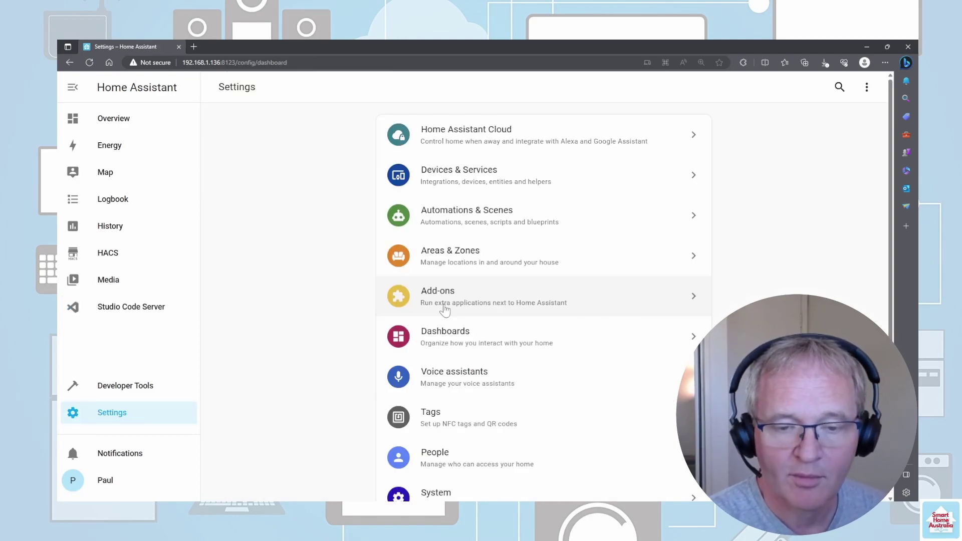
left_click(386, 306)
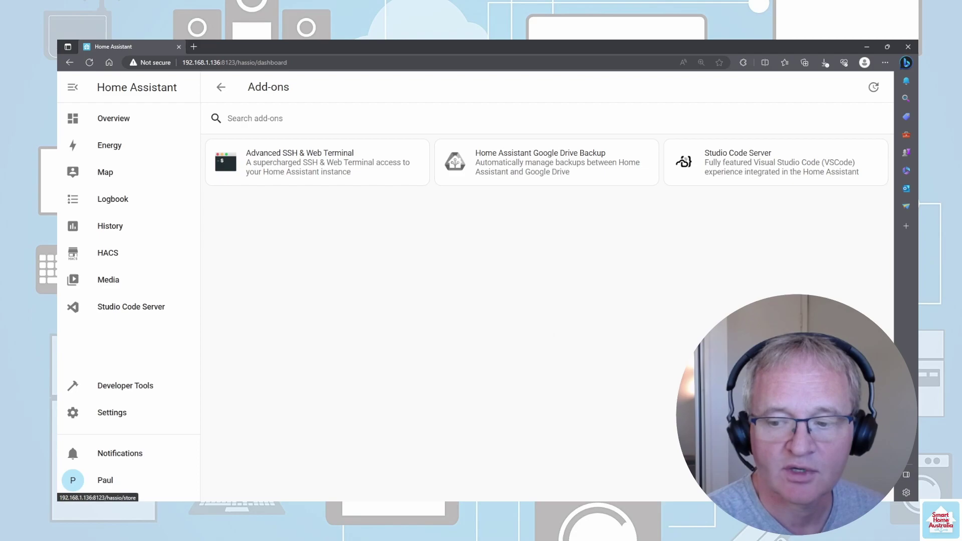
left_click(847, 478)
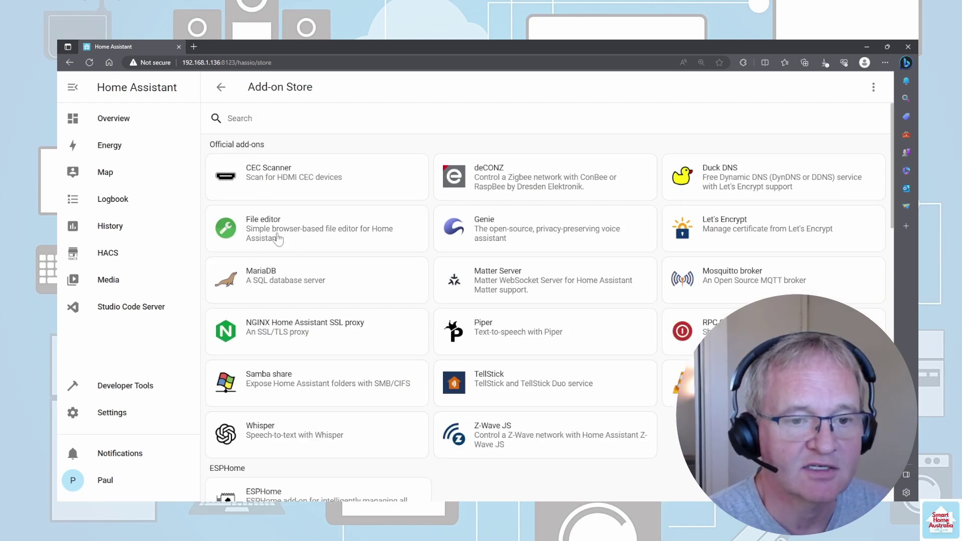
left_click(293, 238)
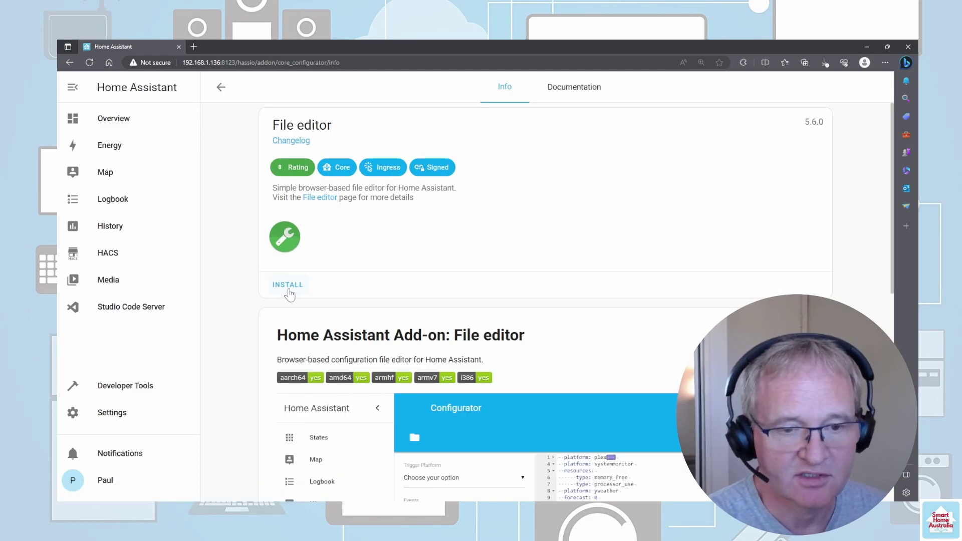
left_click(288, 285)
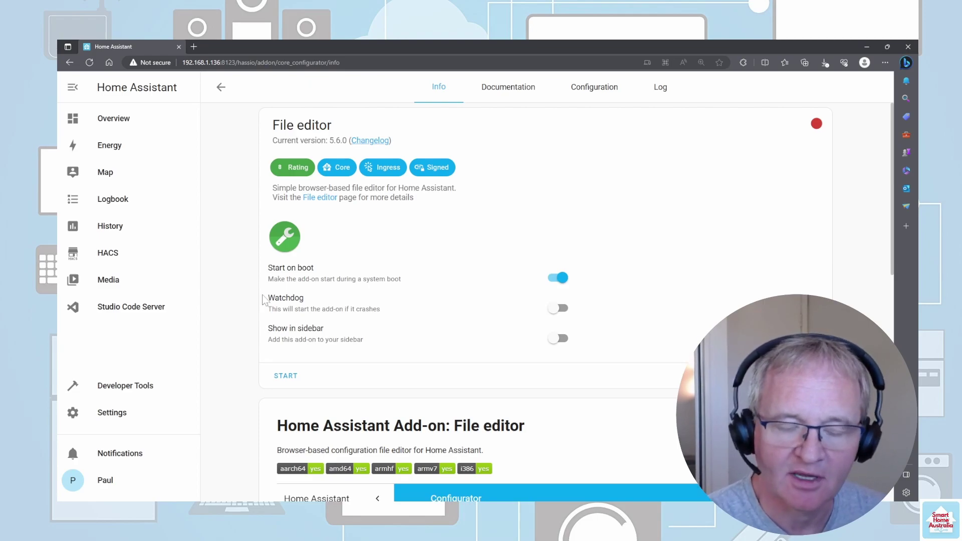
- Turn on Watchdog and Show in sidebar for File editor, then start the add-on
left_click(553, 311)
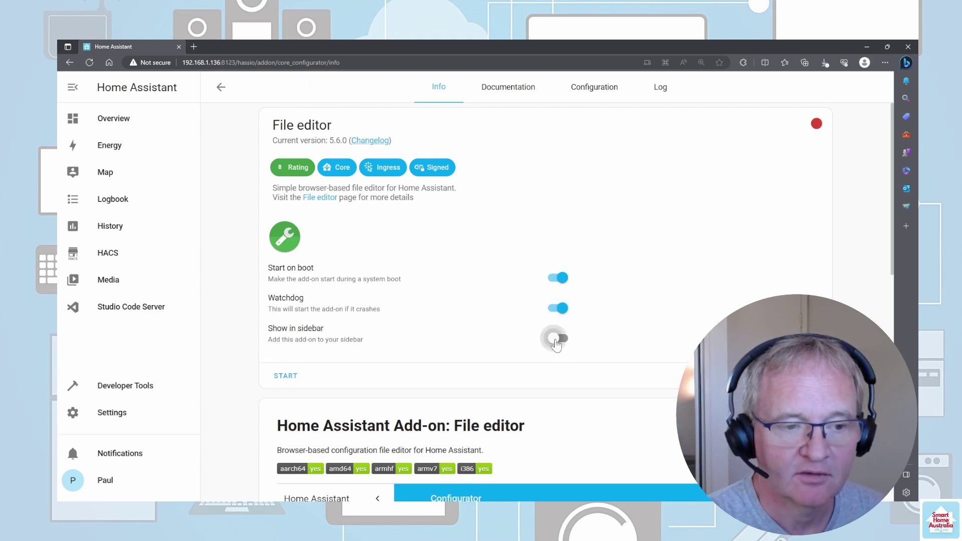
left_click(557, 340)
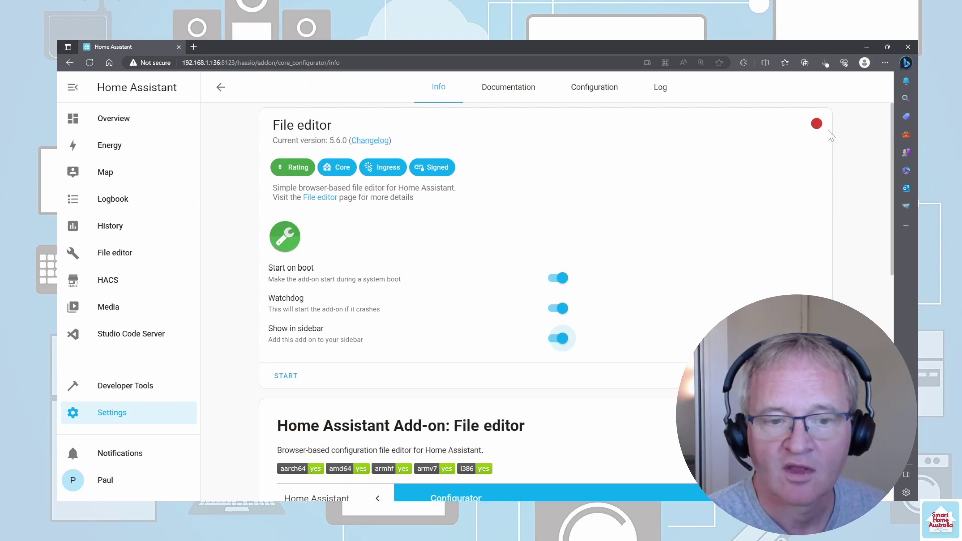
left_click(286, 380)
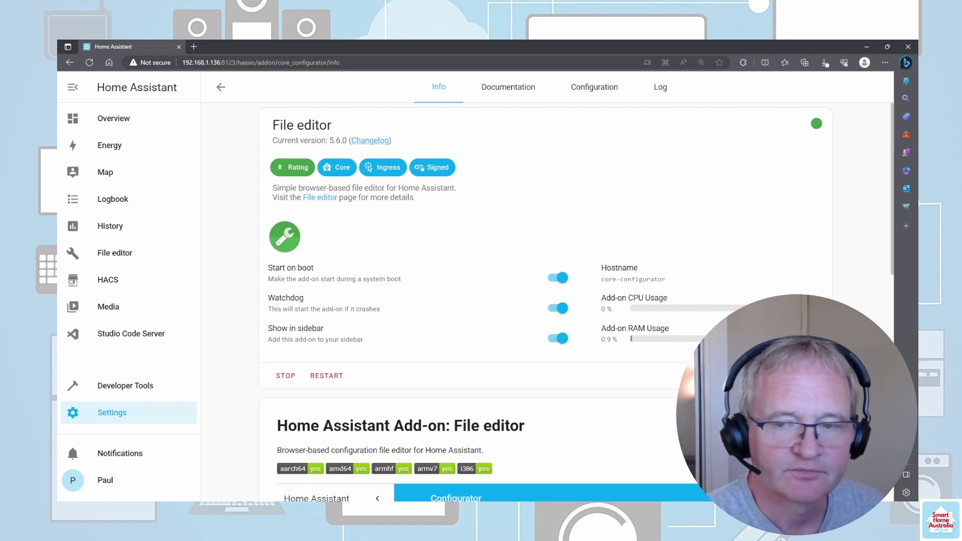
mouse_move(819, 127)
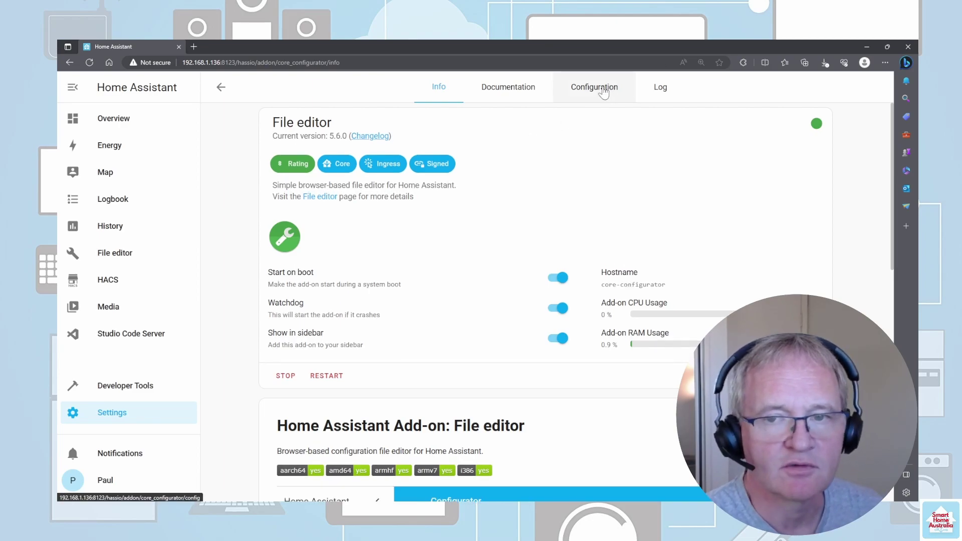
- Switch to File editor's Configuration tab showing Enforce Basepath on and Directories First off
left_click(594, 87)
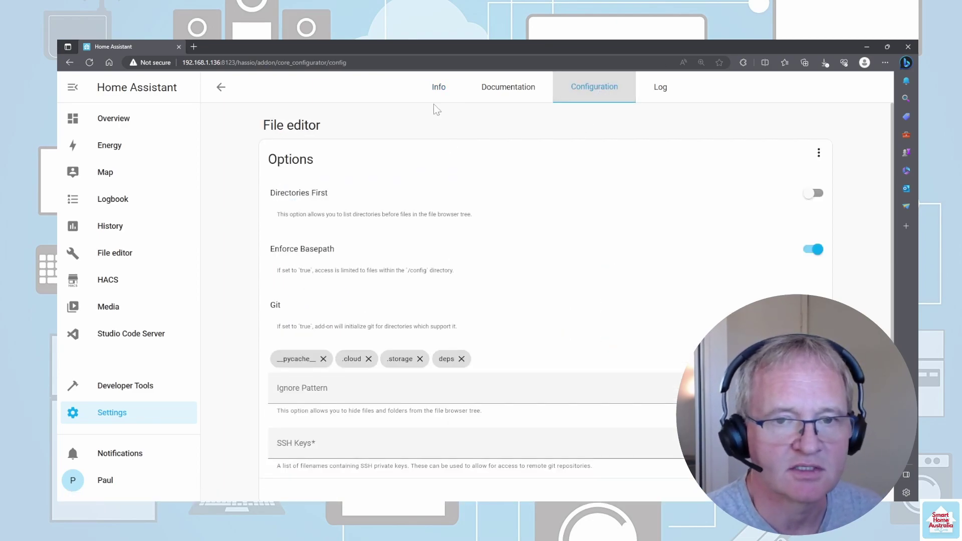